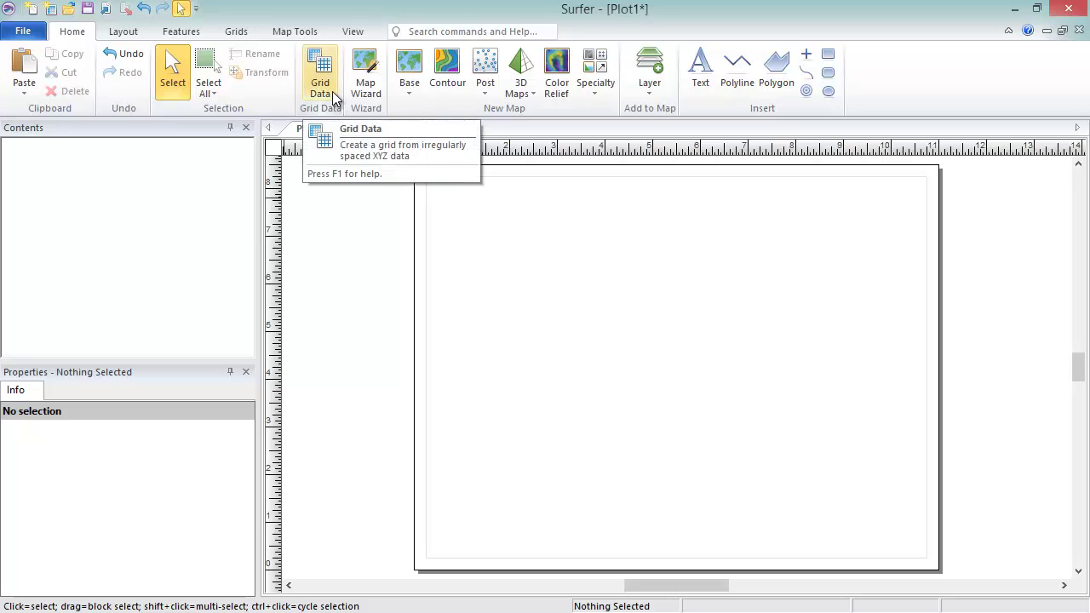
Step: Start gridding data from the Points.dat file on the Desktop
left_click(333, 99)
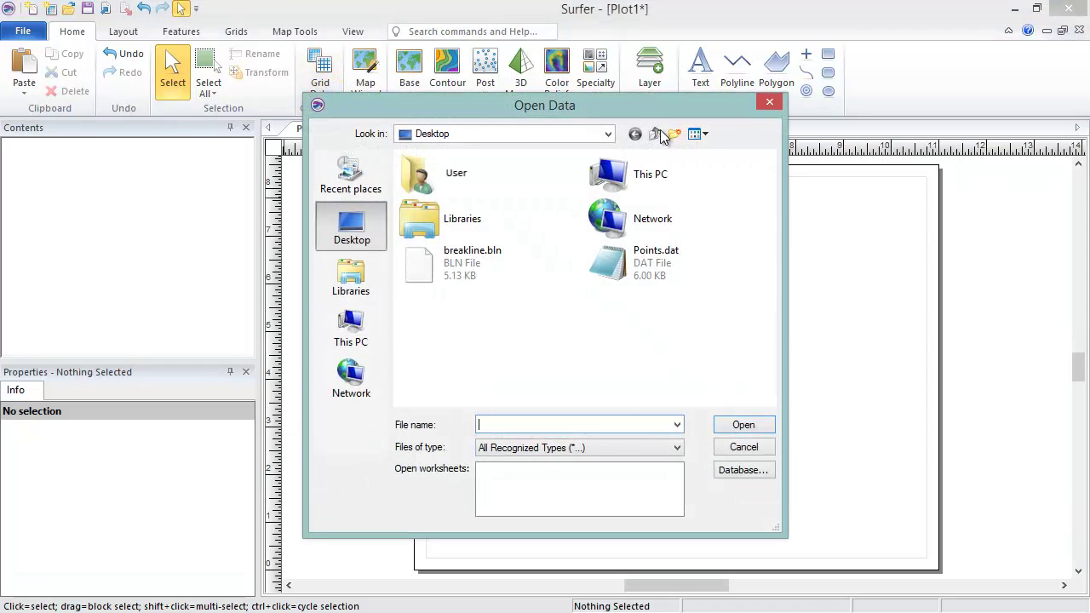
left_click(681, 260)
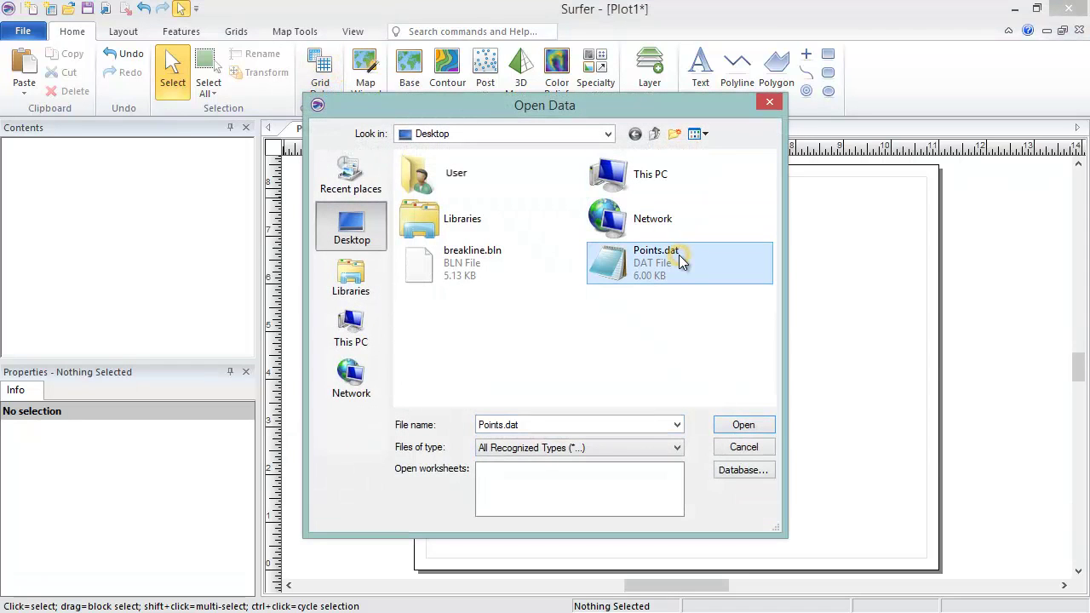
left_click(719, 421)
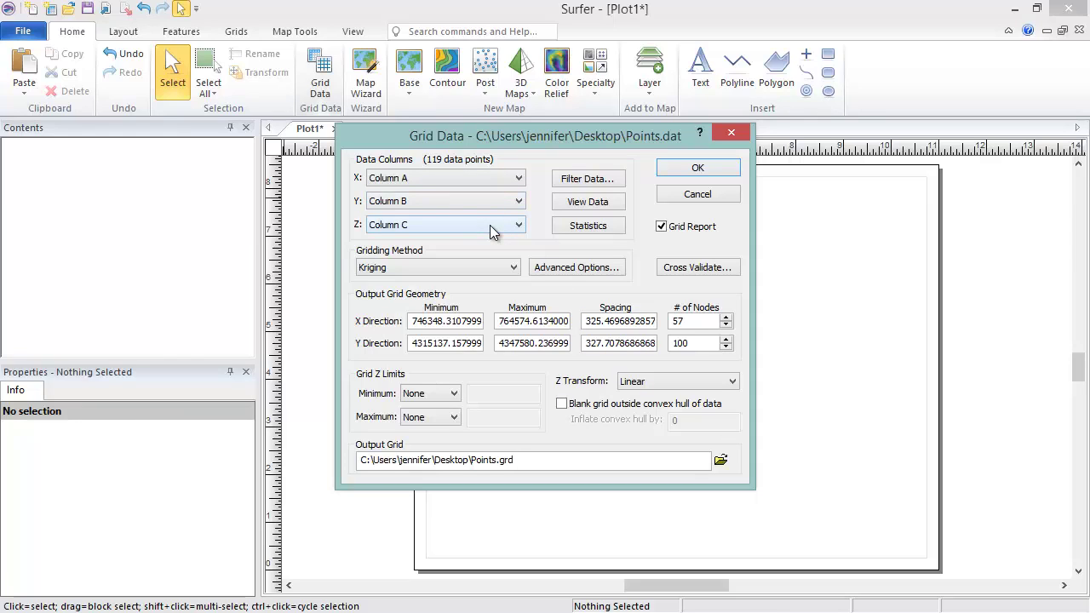
Step: Filter the input data to keep the First duplicate and exclude records where z=-999
left_click(621, 181)
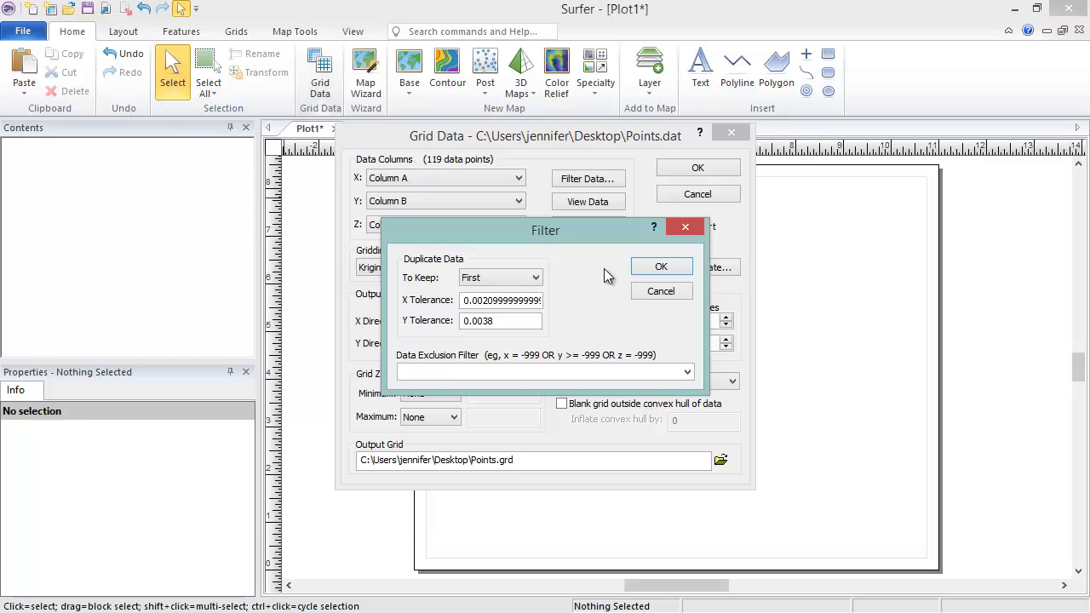
left_click(536, 277)
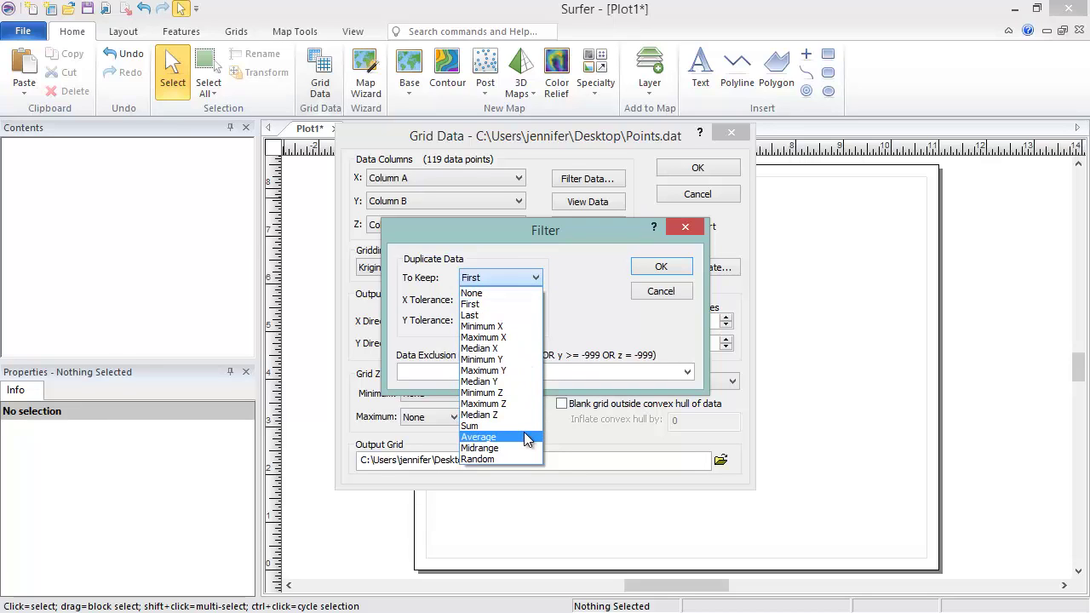
left_click(521, 305)
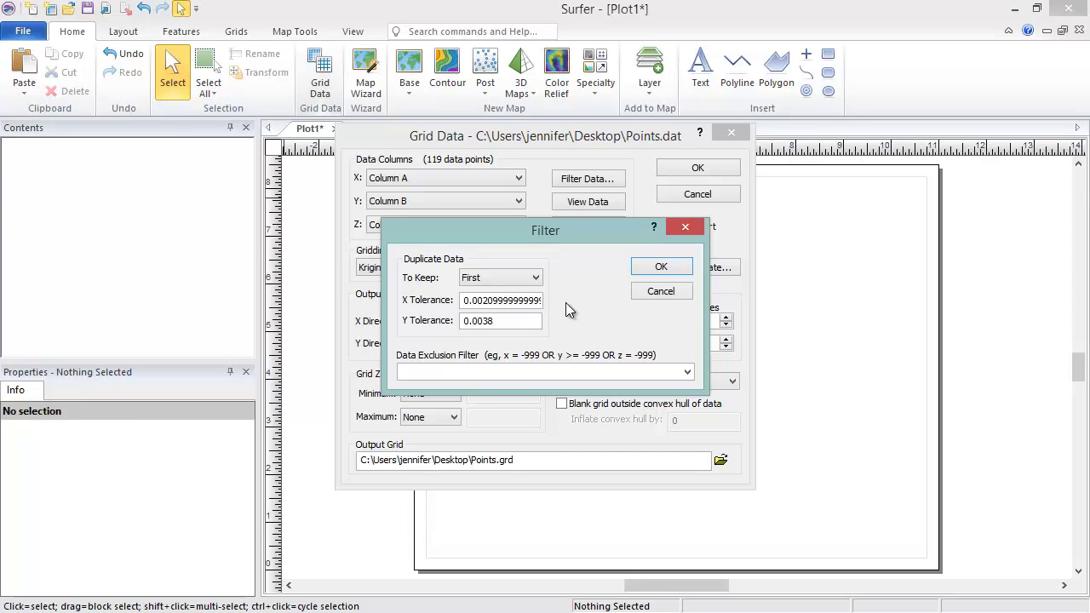
left_click(549, 373)
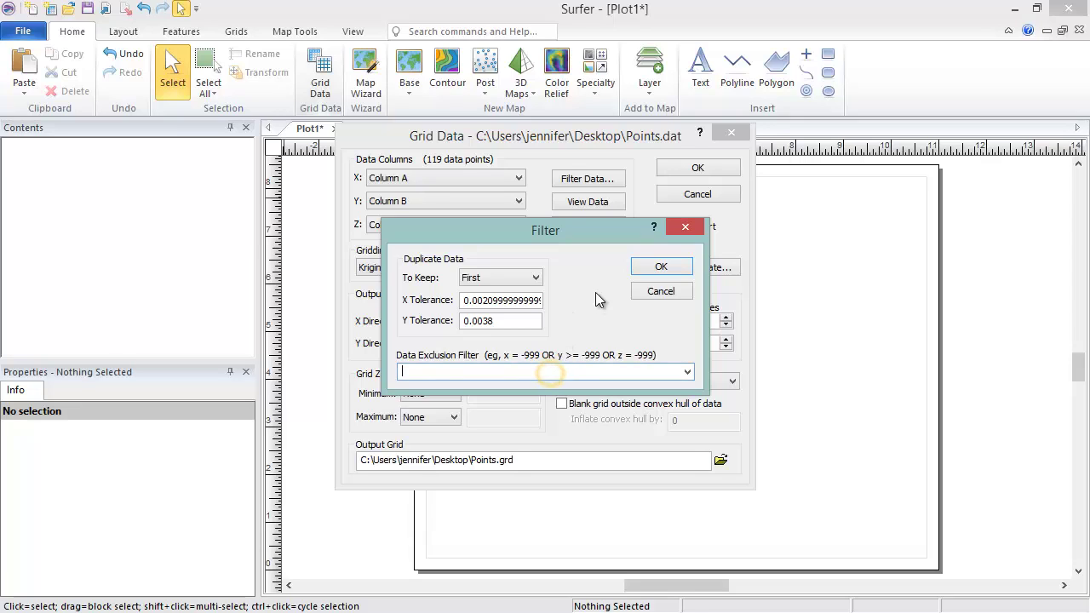
type("z=-999")
left_click(636, 271)
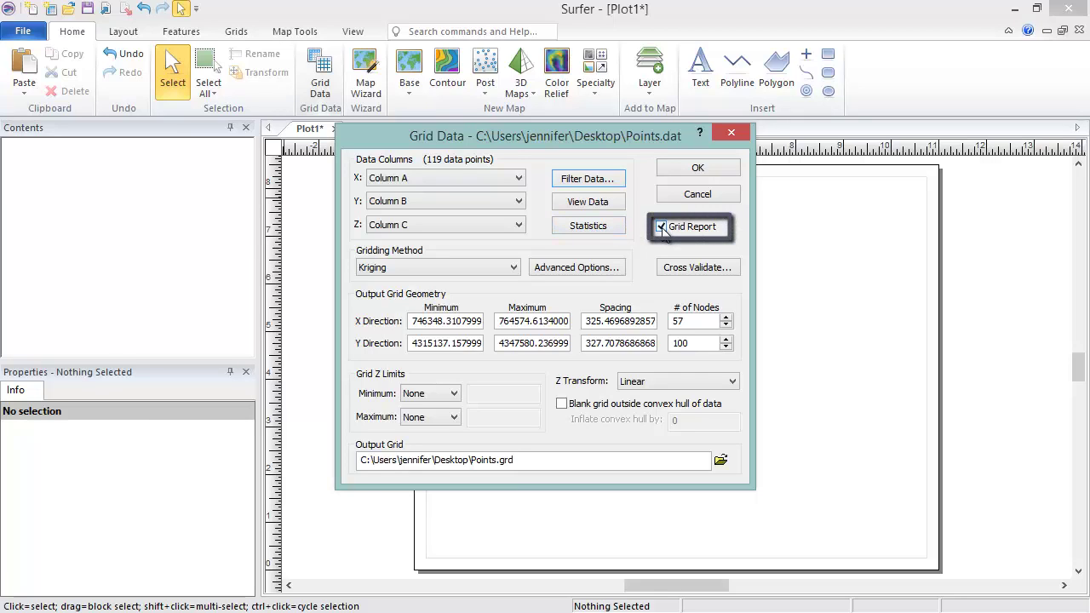
Step: Review the data statistics report for the points, and close it without saving
left_click(616, 227)
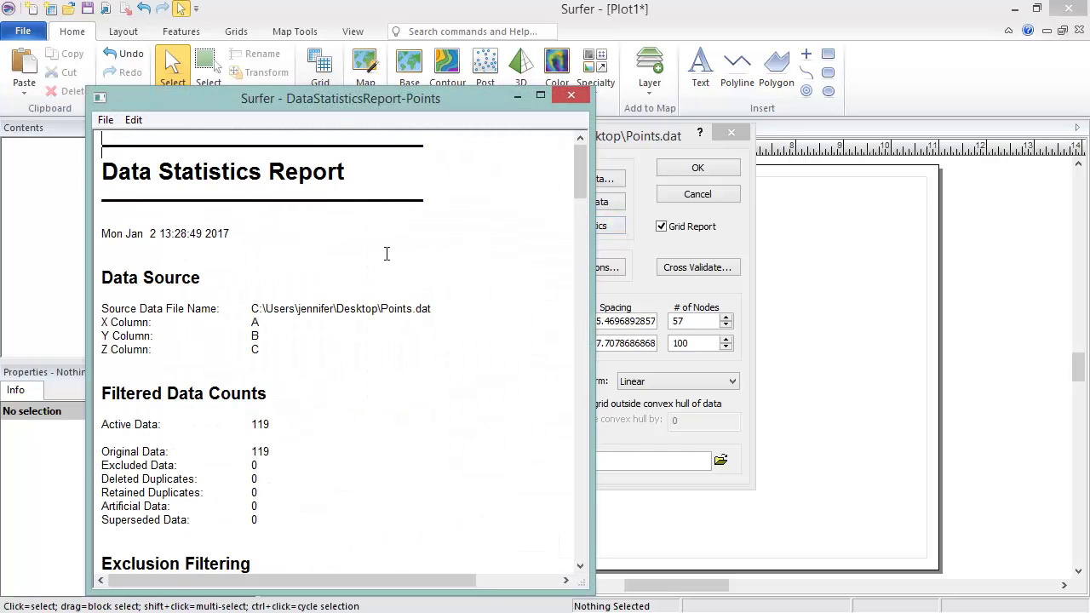
left_click(105, 119)
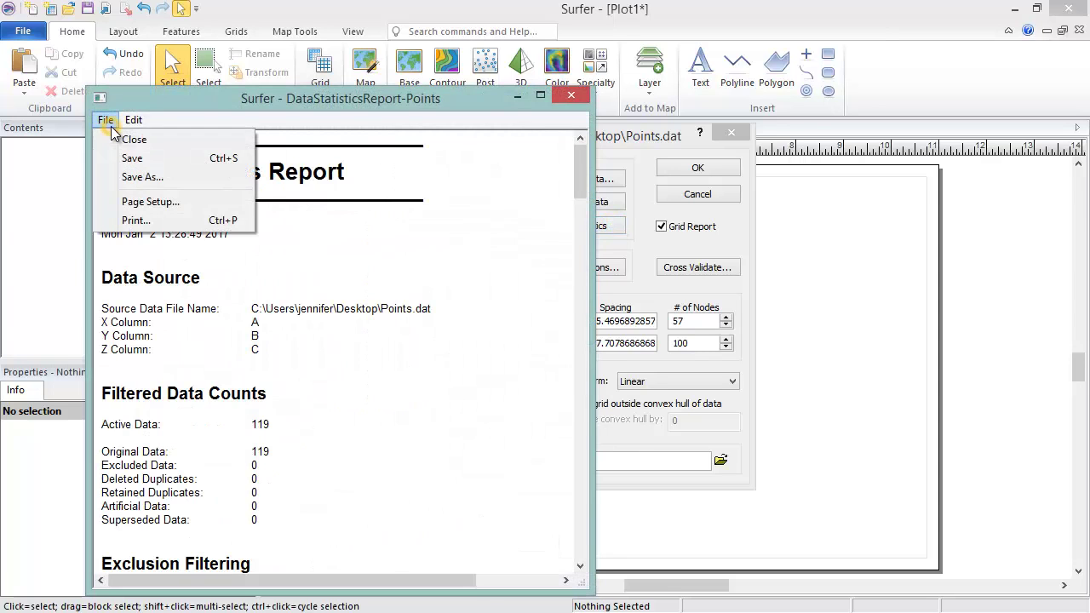
left_click(445, 231)
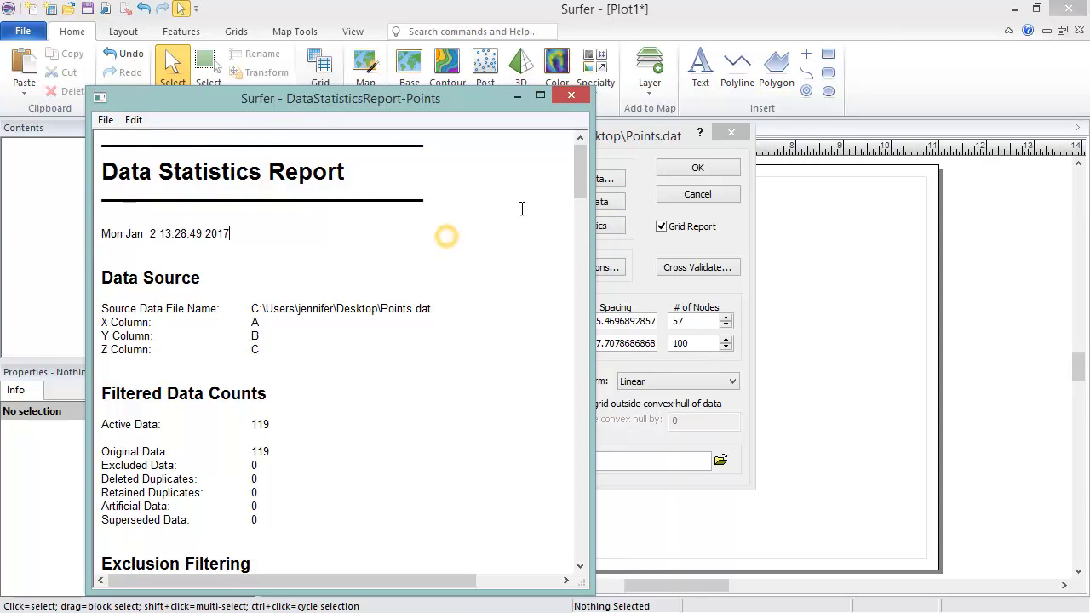
left_click(570, 96)
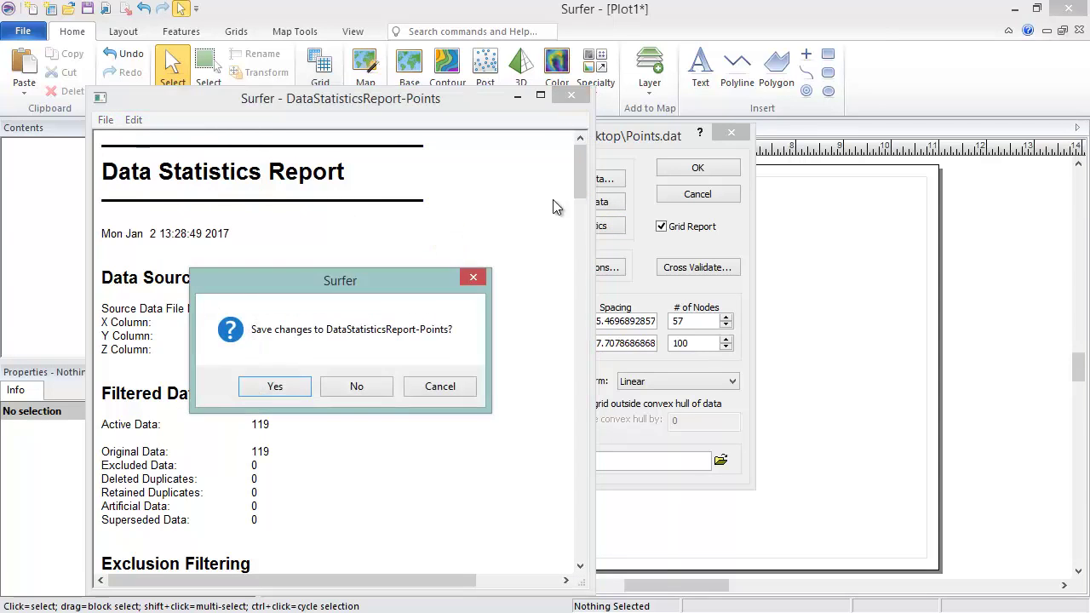
left_click(374, 392)
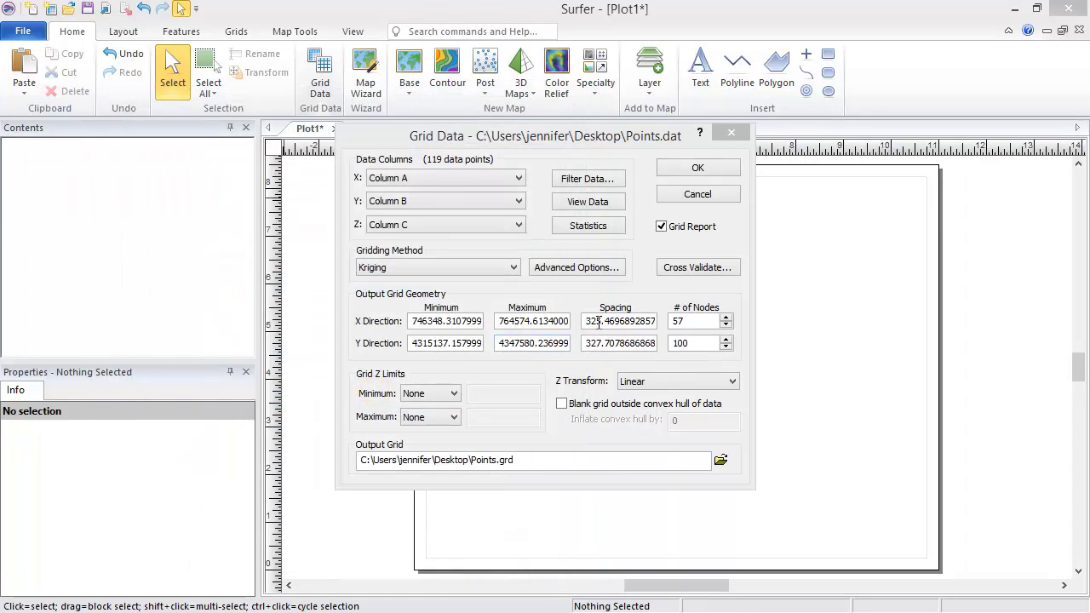
Step: In the advanced Kriging options, turn off No Search so that the search settings apply
left_click(616, 269)
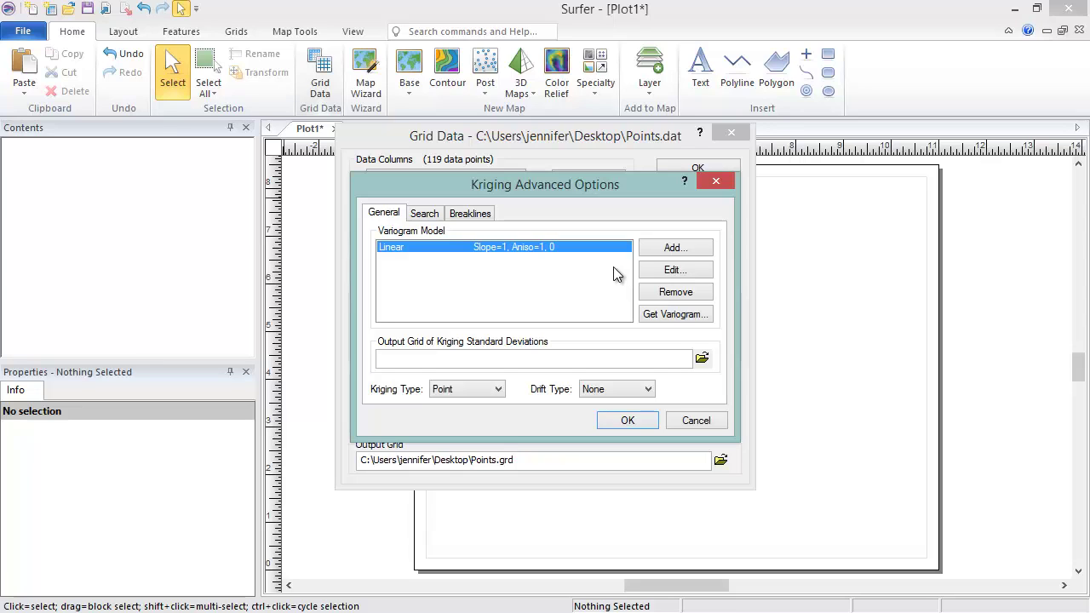
left_click(424, 214)
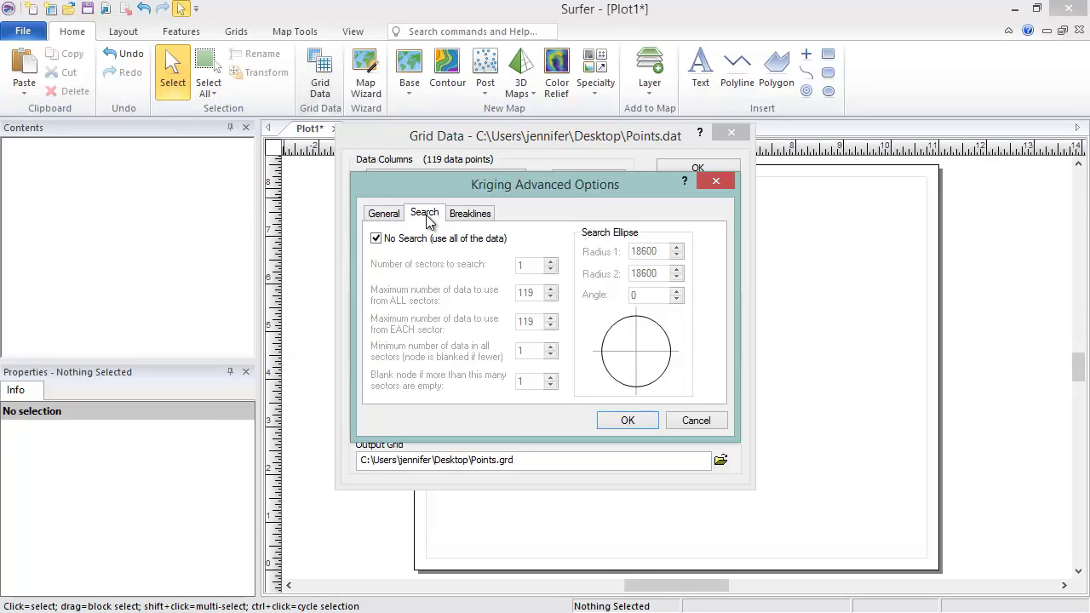
left_click(376, 239)
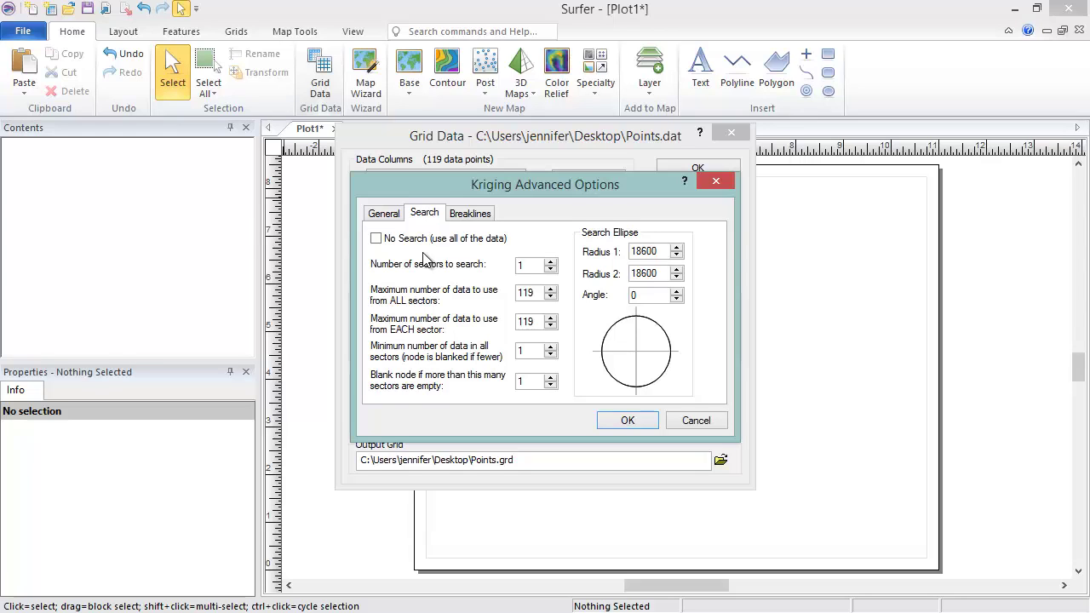
Step: Load breakline.bln as the breaklines file for Kriging and accept the advanced options
left_click(490, 220)
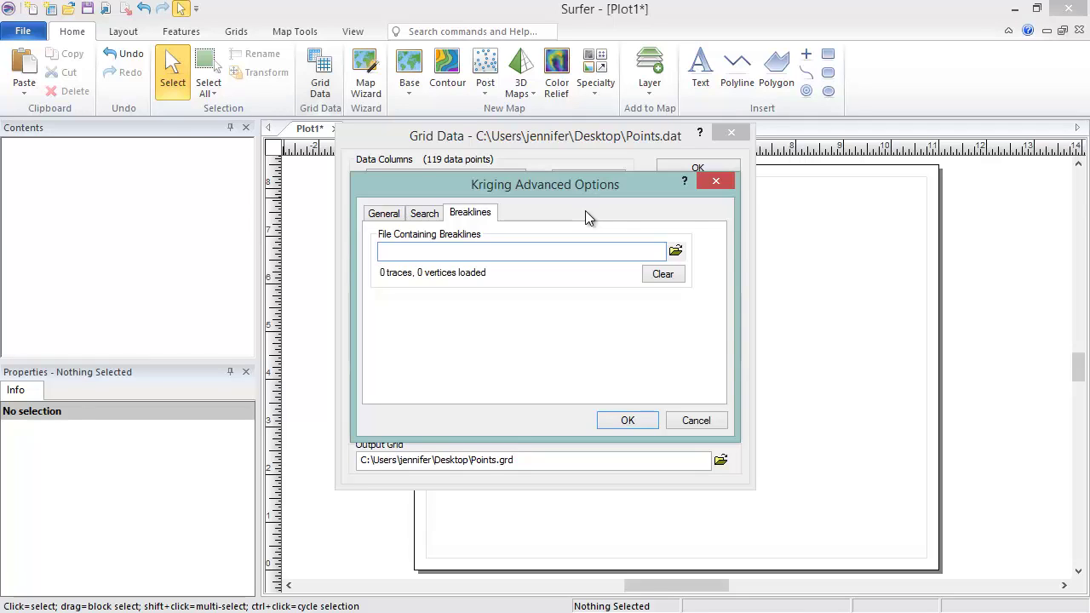
left_click(675, 251)
left_click(523, 383)
left_click(693, 475)
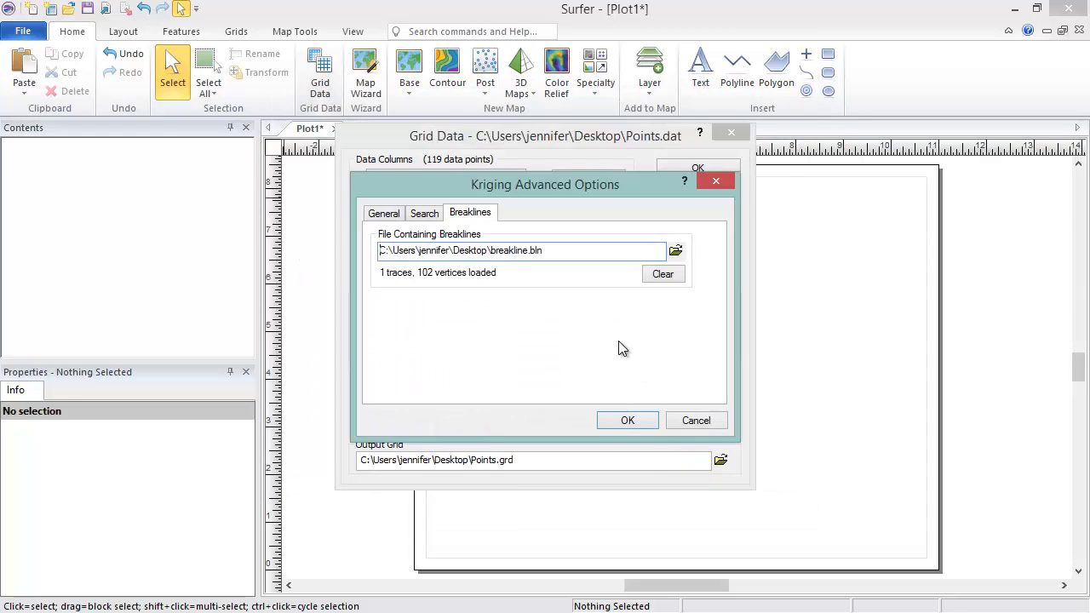
left_click(640, 417)
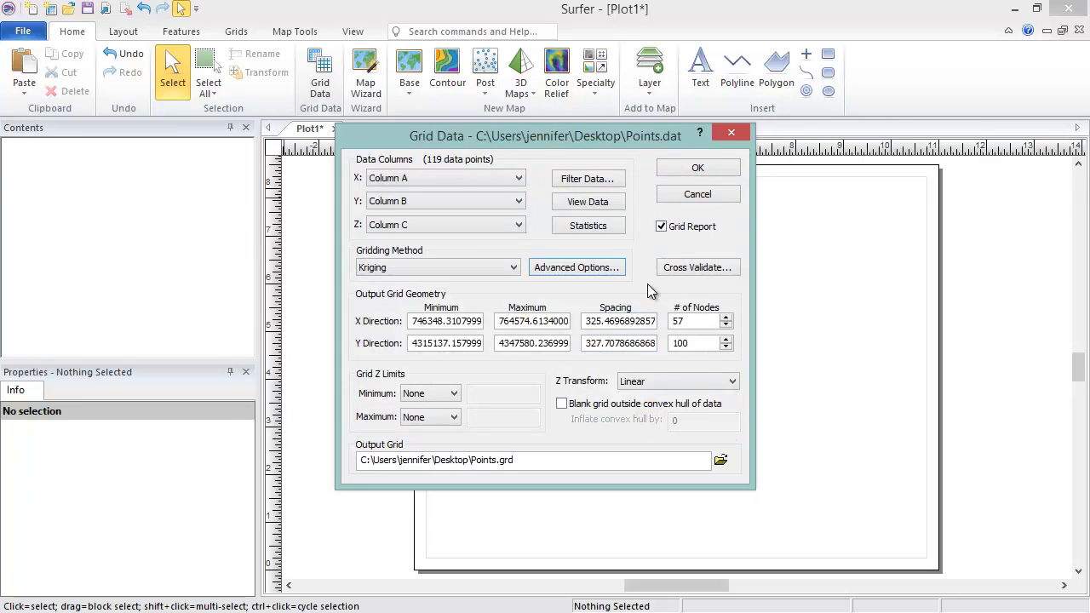
Step: Review the cross-validation settings and close them without running the validation
left_click(736, 267)
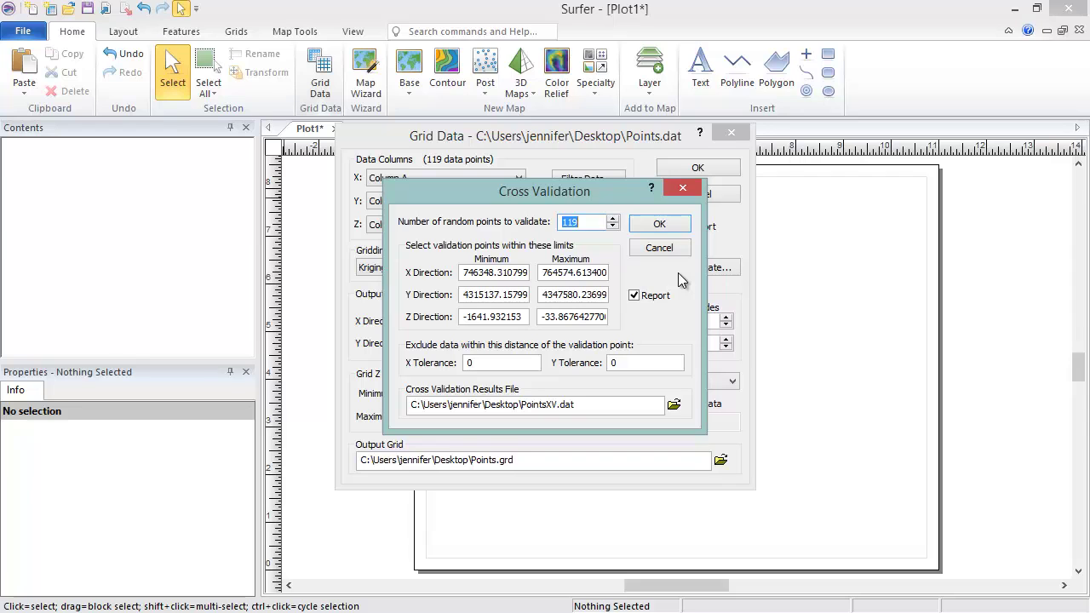
left_click(681, 249)
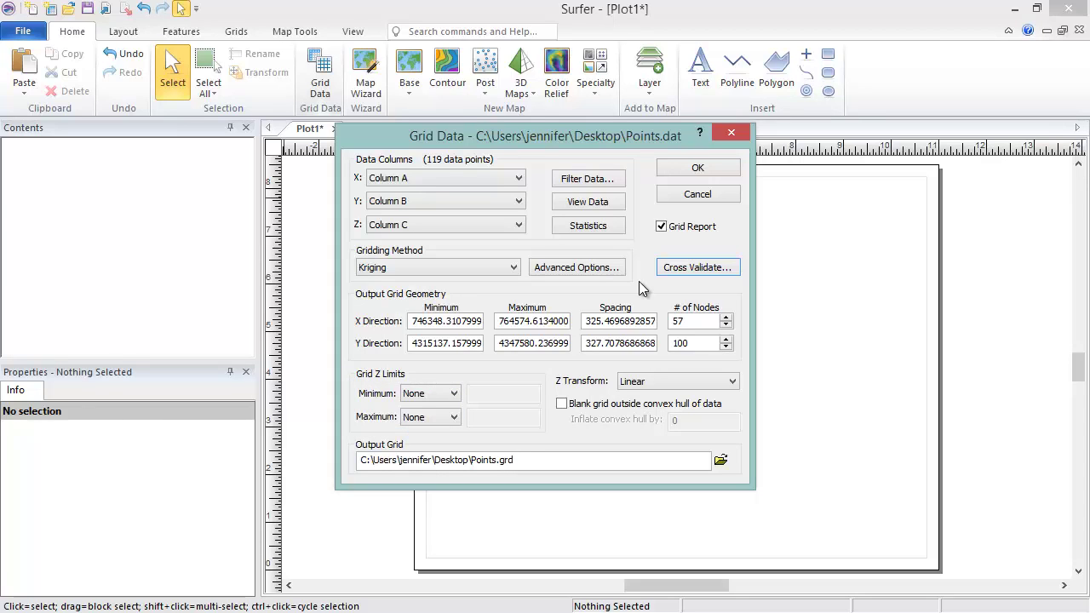
Step: Limit the grid's Z values to the data minimum and a custom maximum of 0
left_click(454, 394)
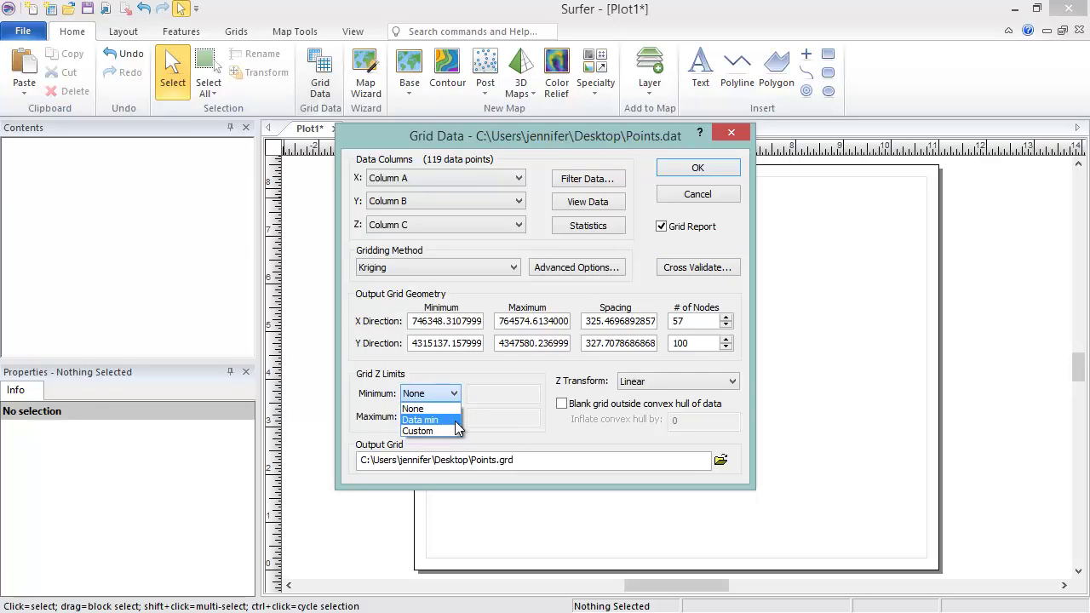
left_click(455, 420)
left_click(455, 417)
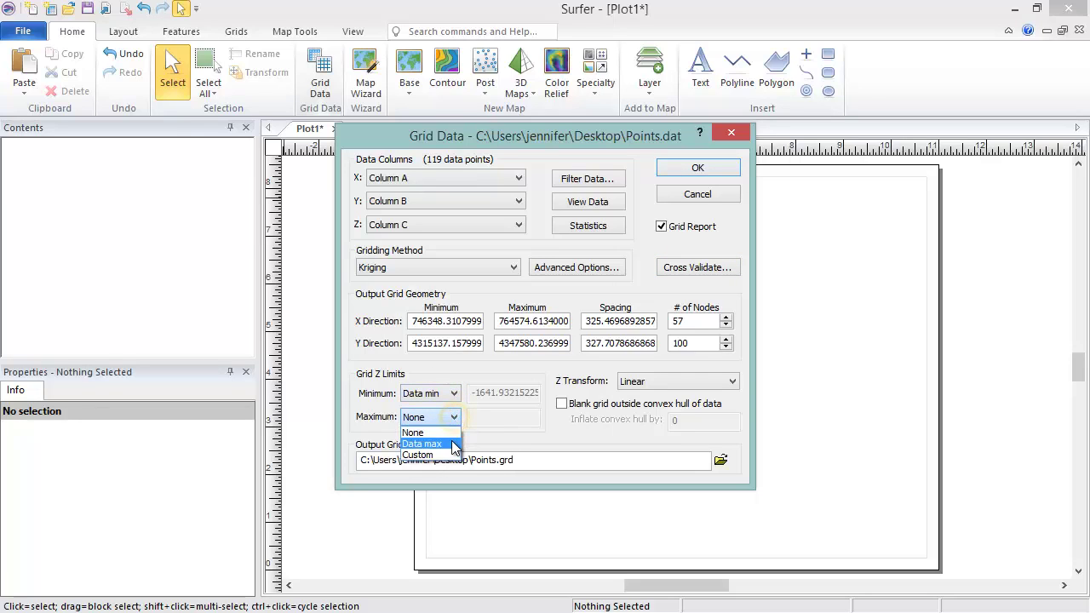
left_click(454, 445)
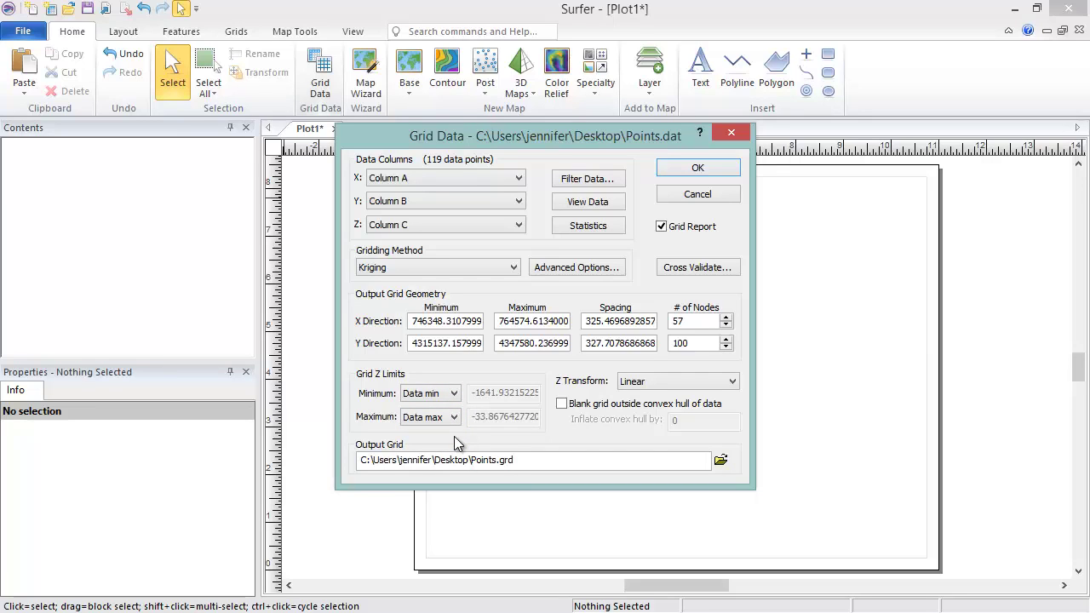
left_click(453, 417)
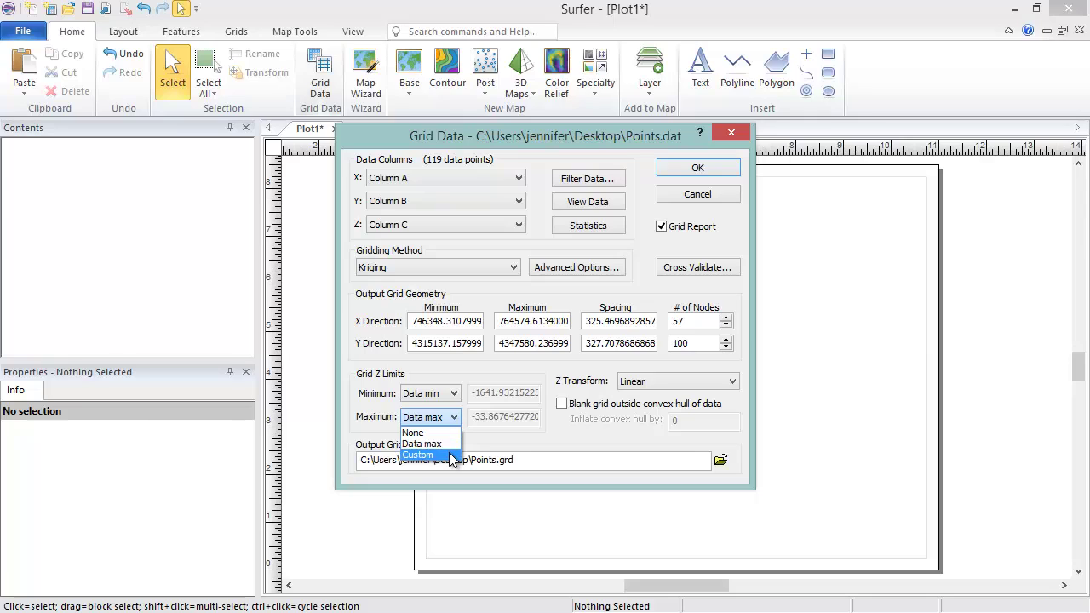
left_click(449, 455)
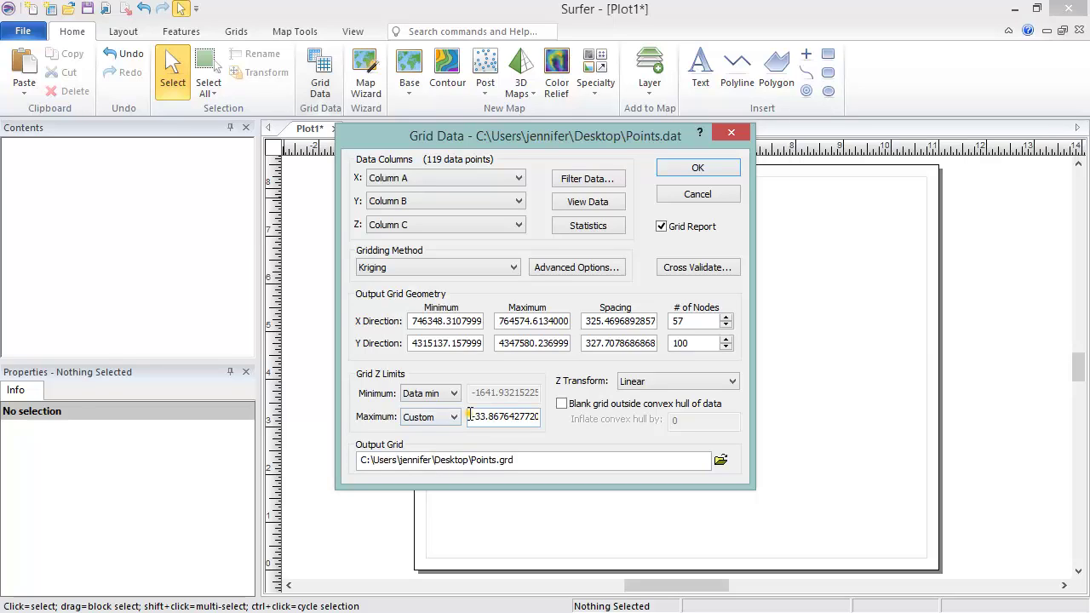
double_click(467, 416)
type("0")
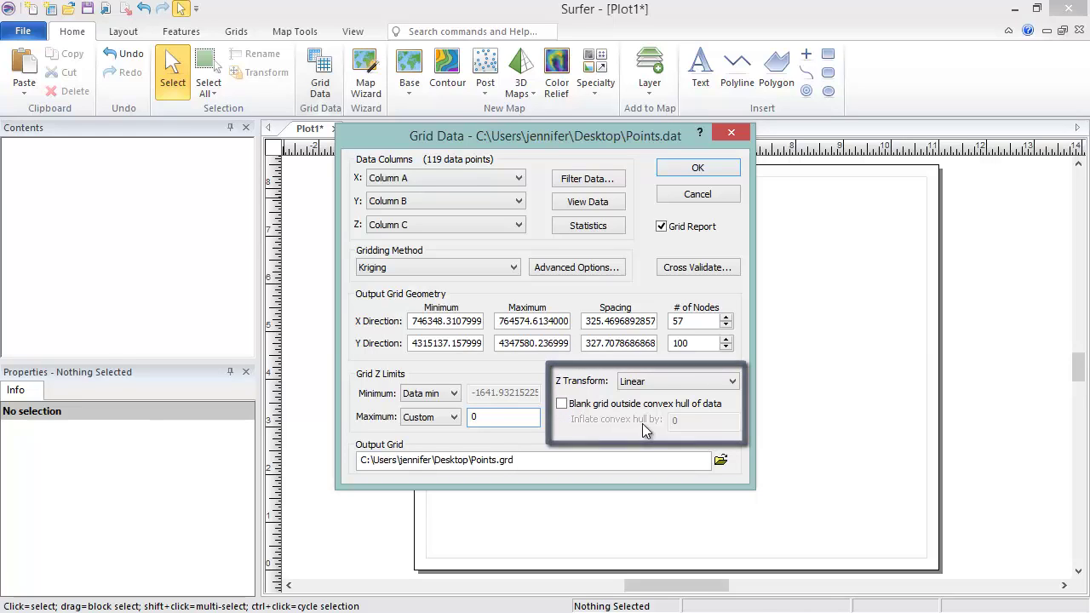
Step: Keep the Z transform Linear, and try blanking the grid outside the convex hull of the data
left_click(732, 381)
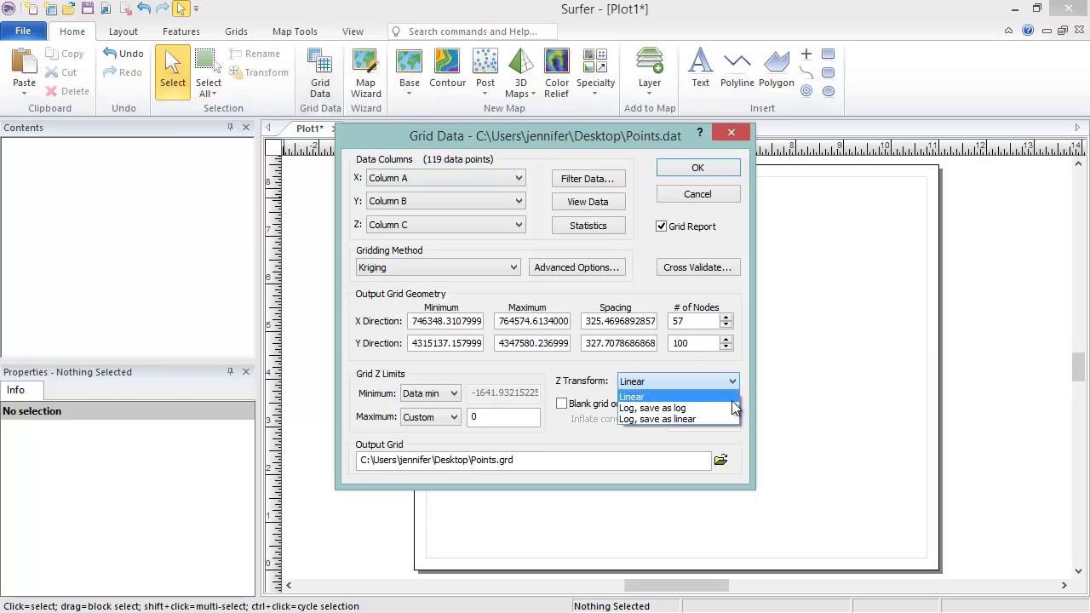
left_click(731, 399)
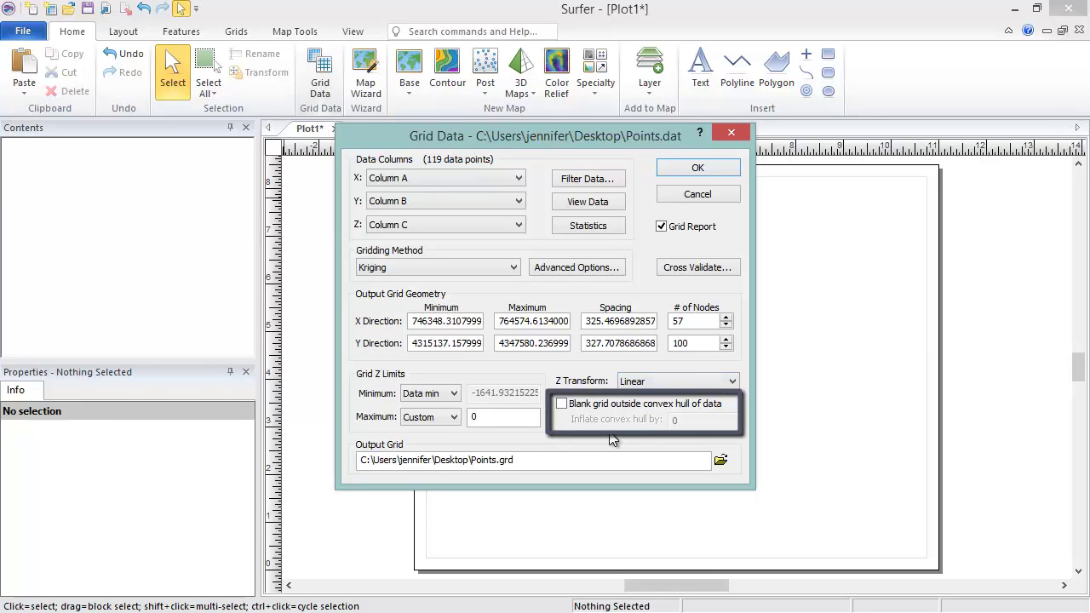
left_click(561, 403)
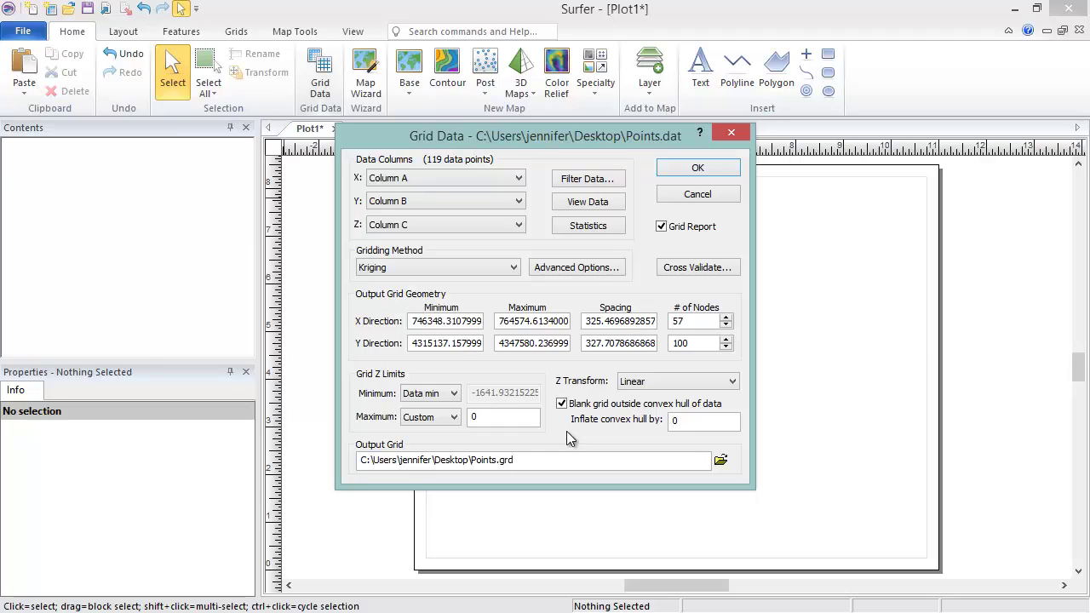
left_click(561, 405)
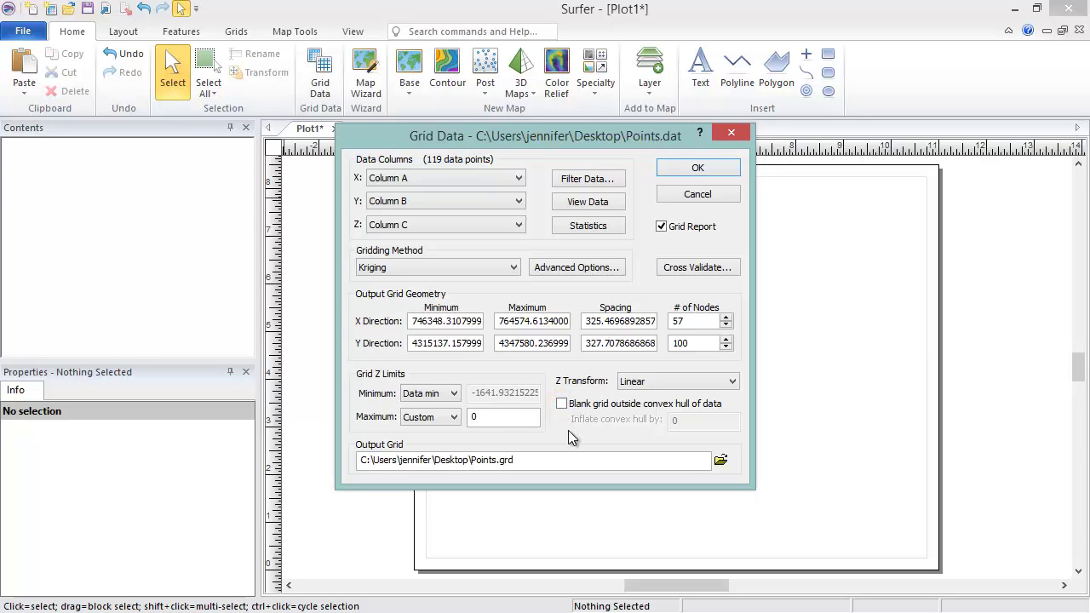
Step: Create the Points.grd grid with these settings and close the gridding report without saving it
left_click(725, 167)
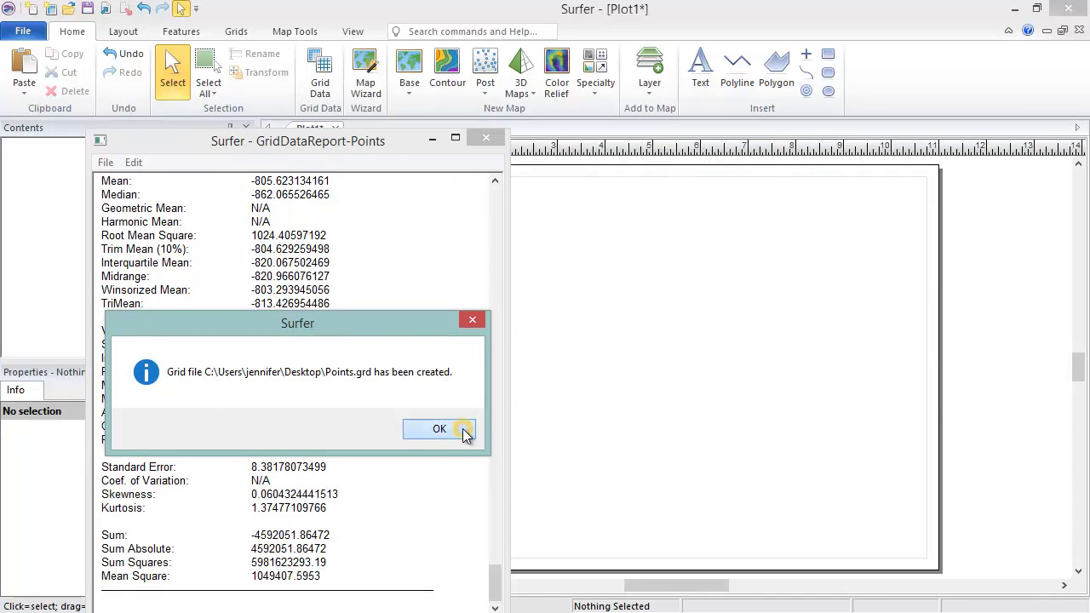
left_click(465, 433)
left_click_drag(400, 148, 404, 93)
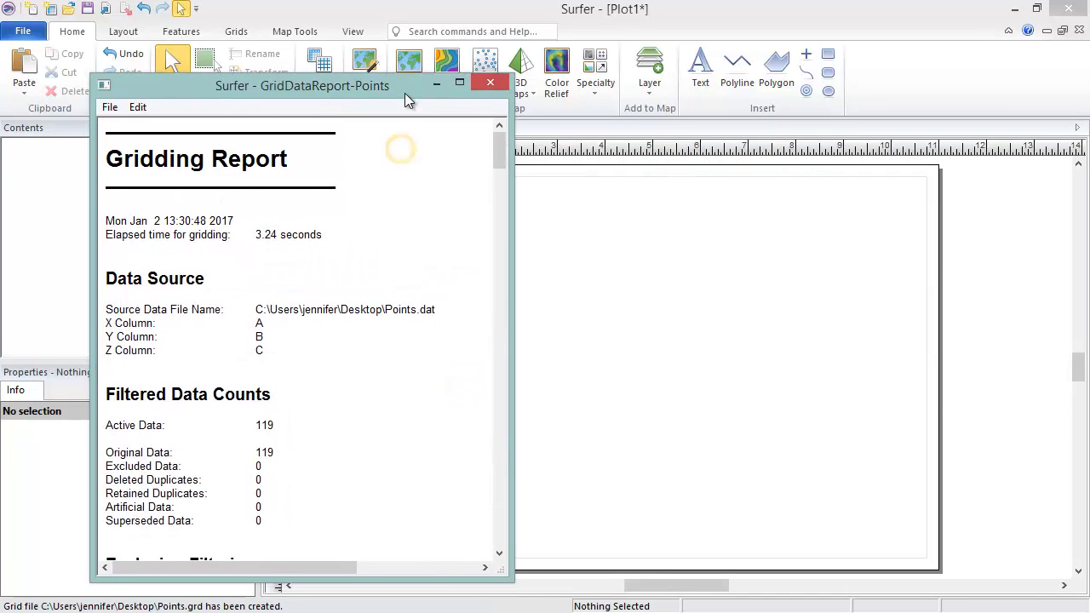
left_click(489, 87)
left_click(337, 380)
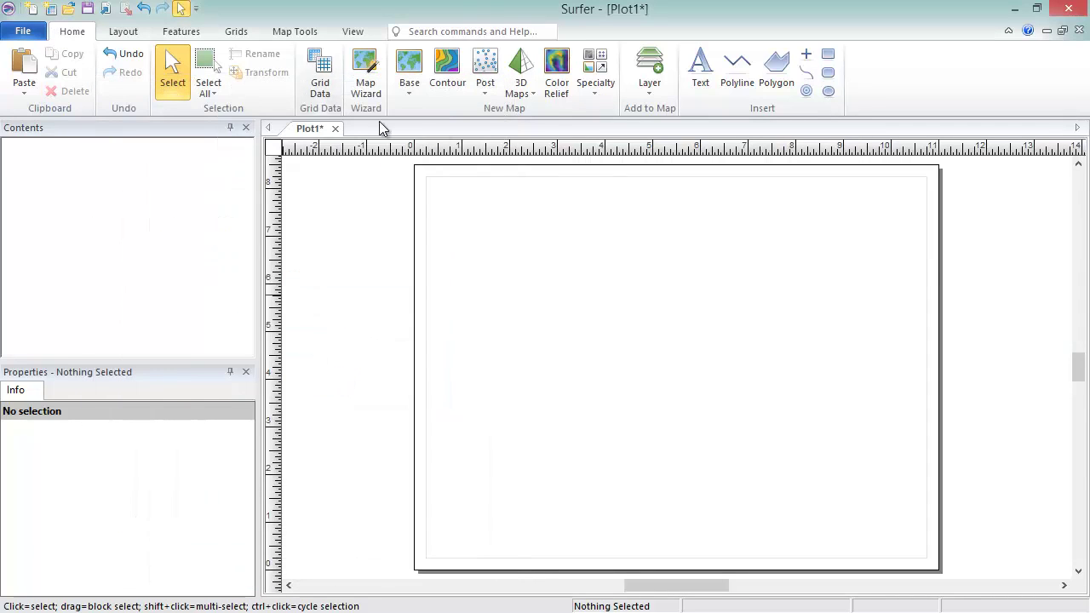
Step: Create a new contour map from the Points.grd grid file
left_click(457, 86)
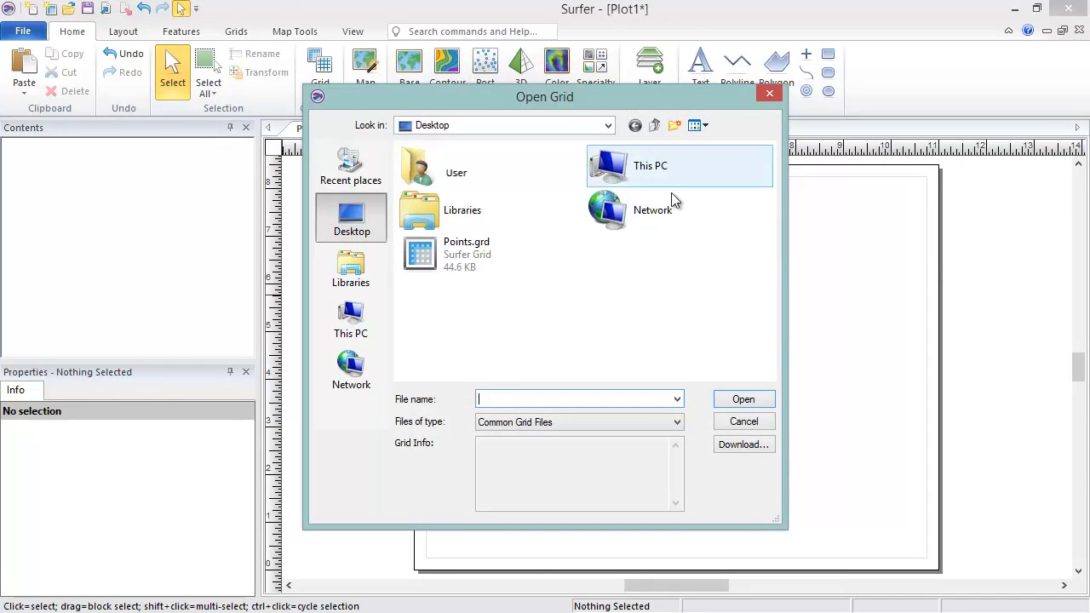
left_click(500, 271)
left_click(743, 400)
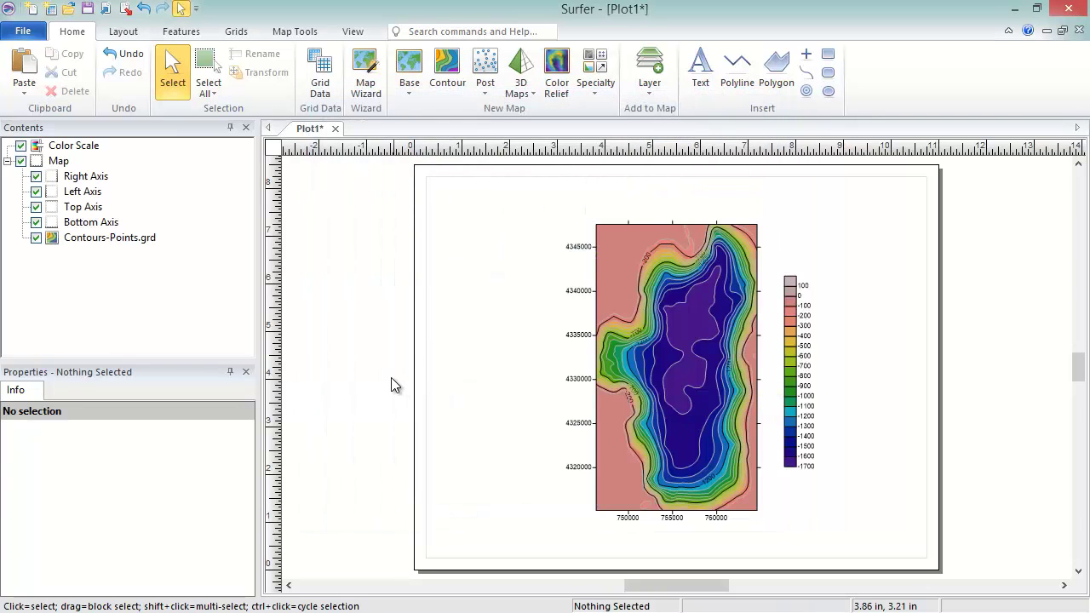